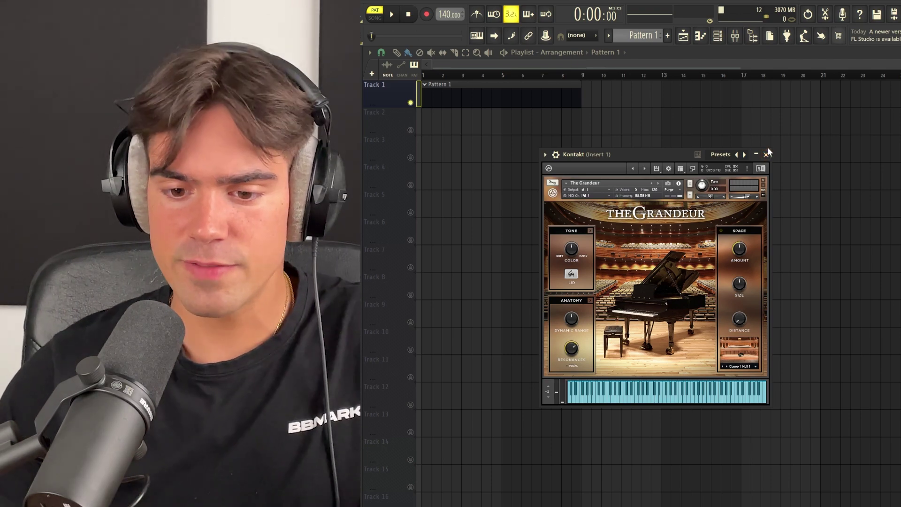
Set the project tempo from 140 to 155 BPM
left_click(766, 155)
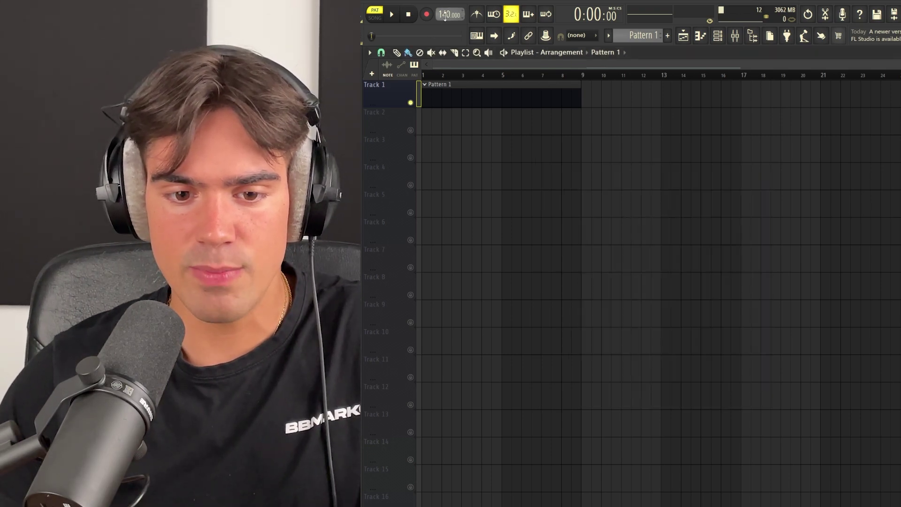
left_click_drag(445, 15, 444, 7)
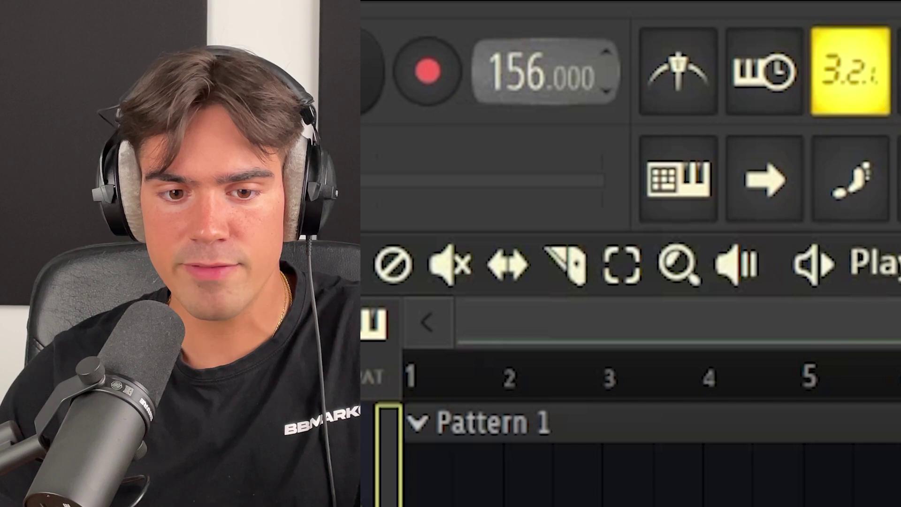
left_click_drag(544, 71, 544, 71)
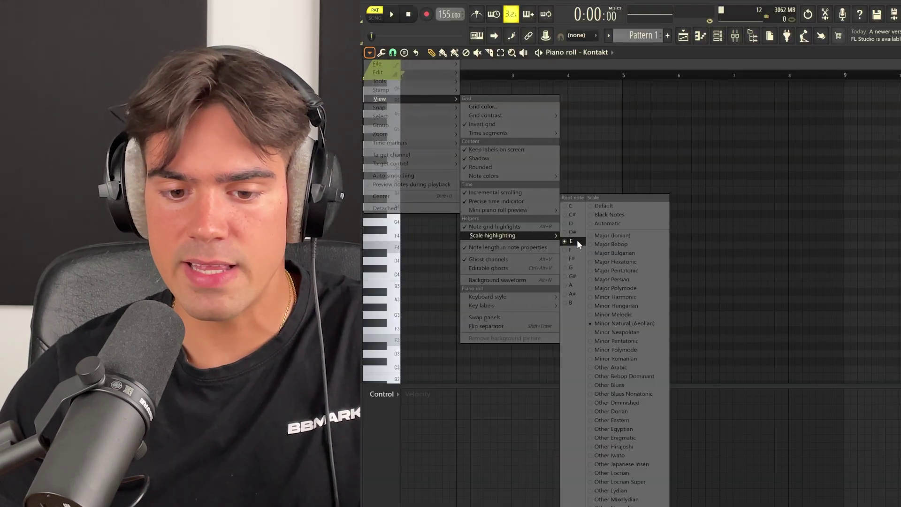
Highlight the E scale and write an E-minor chord (E4, G4, B4) with an E3 bass over bars 1–2
left_click(577, 241)
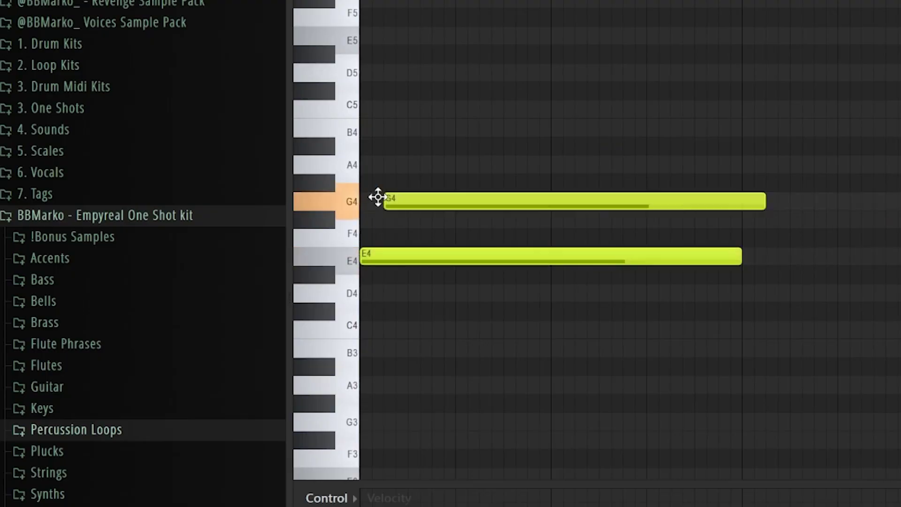
left_click_drag(376, 195, 382, 125)
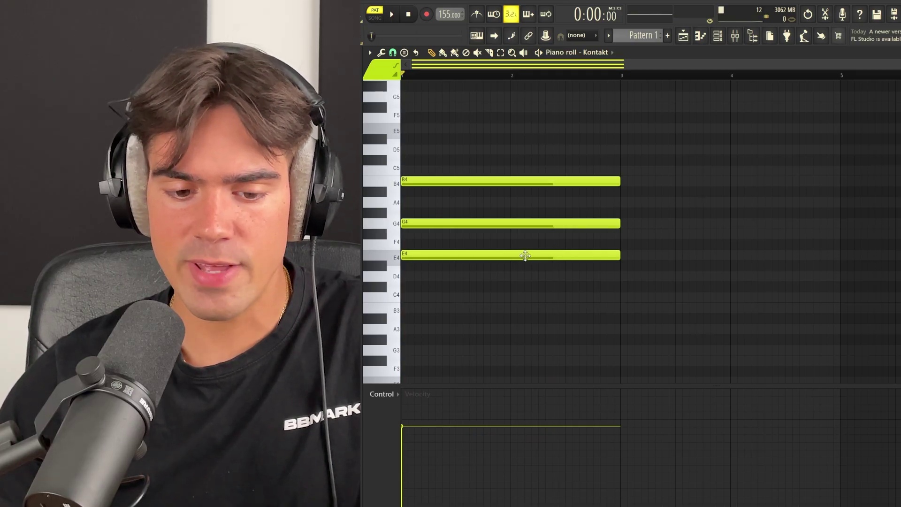
left_click_drag(526, 251, 471, 269)
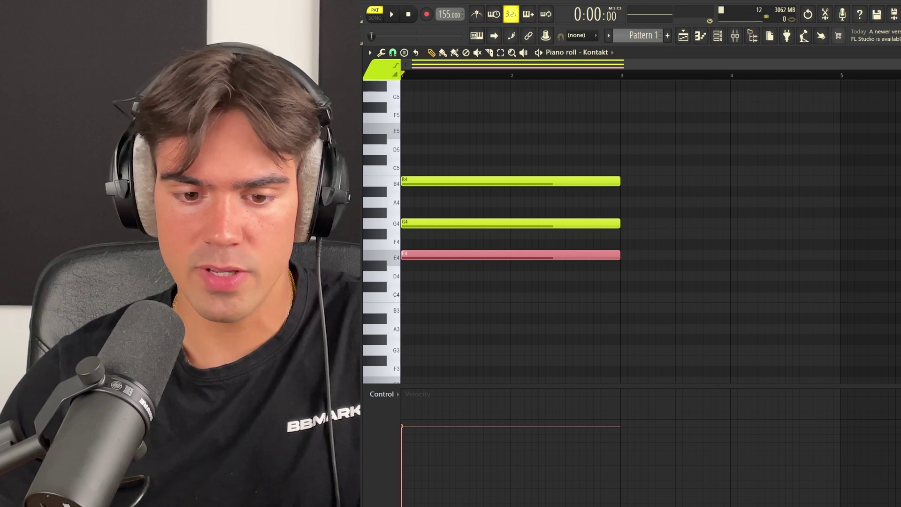
scroll(472, 263, "down", 2)
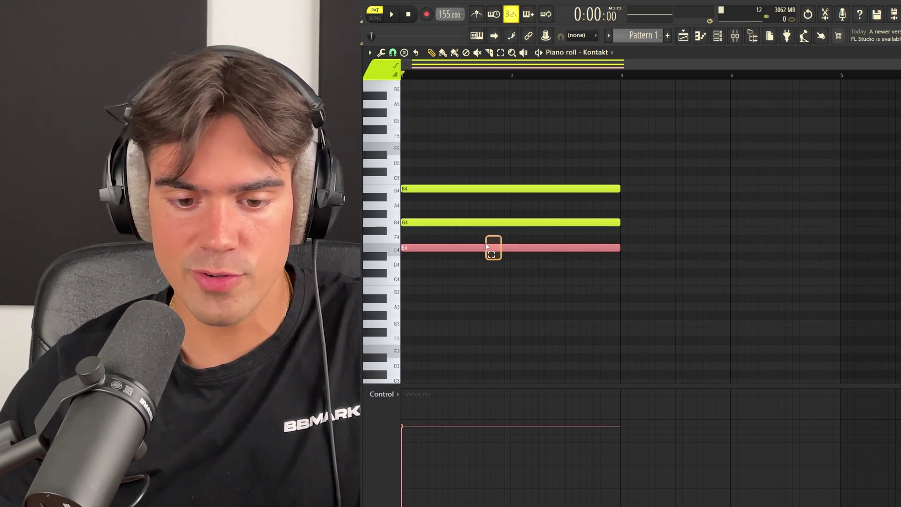
key("ctrl+Down")
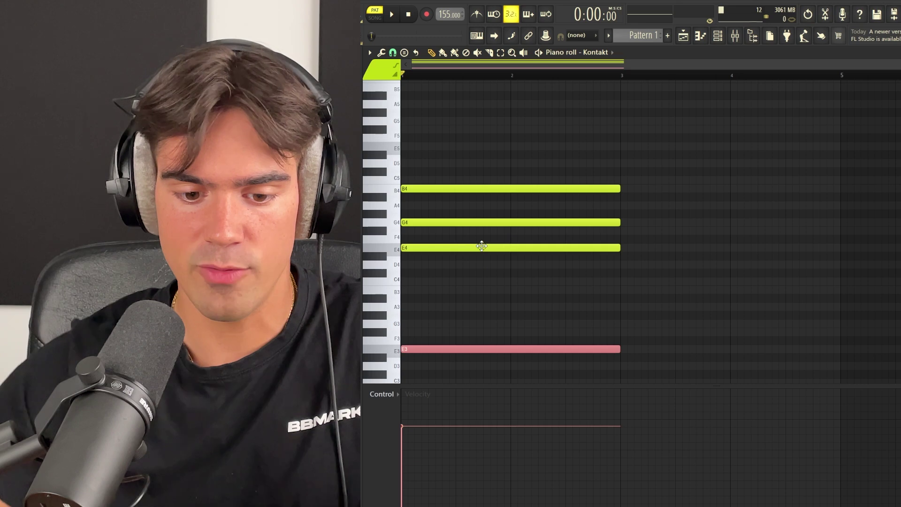
left_click(481, 246)
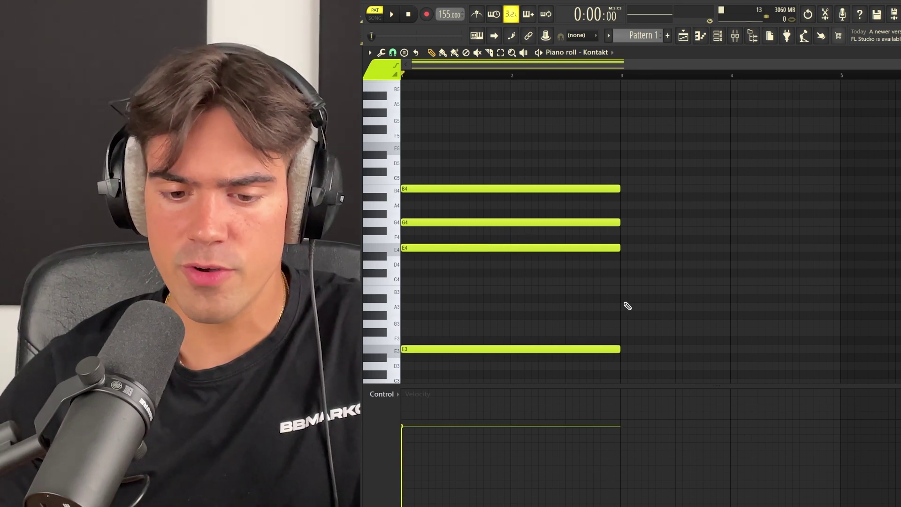
Write the A-minor chord (A3, A4, C5, E5) across bars 3–4
left_click(624, 307)
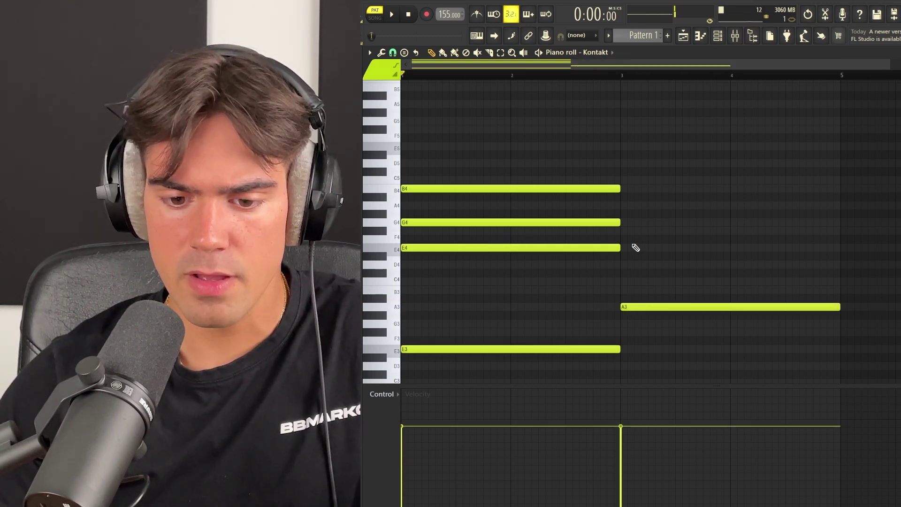
left_click(624, 205)
left_click(624, 180)
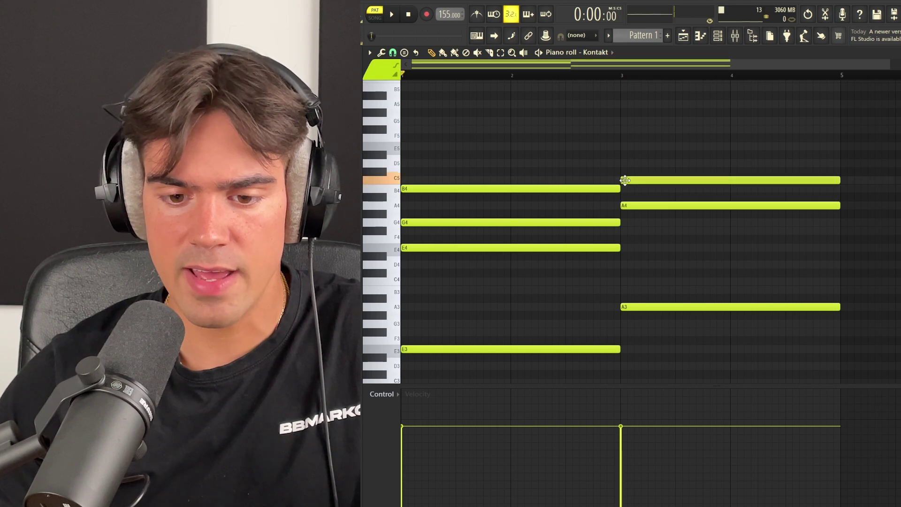
left_click(624, 147)
scroll(661, 211, "down", 2)
scroll(673, 258, "down", 3)
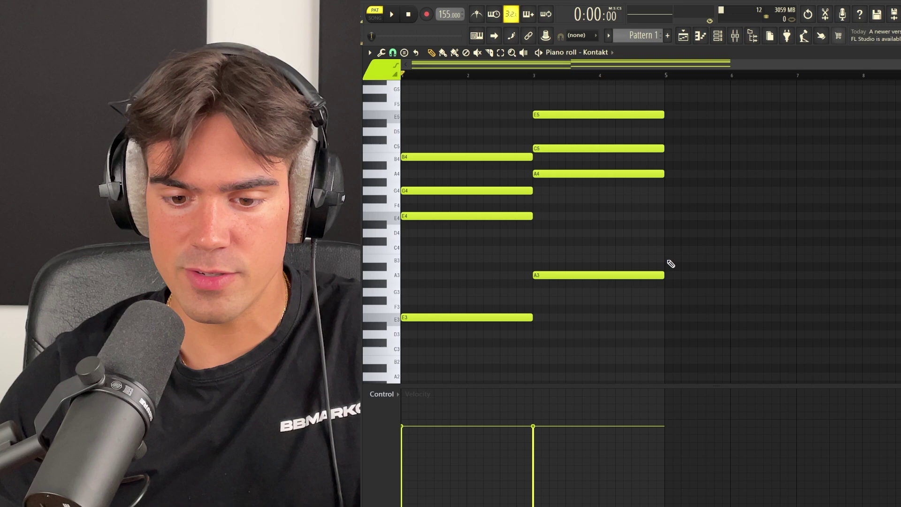
Build the B-minor chord (B2, F#4, D5) in bars 5–6 and copy the A-minor chord to bar 7
left_click(670, 258)
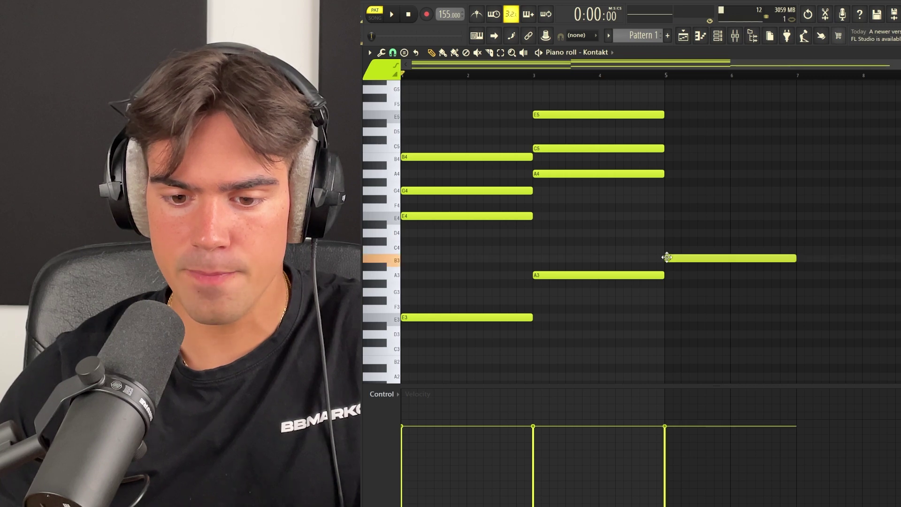
left_click(670, 233)
left_click(674, 199)
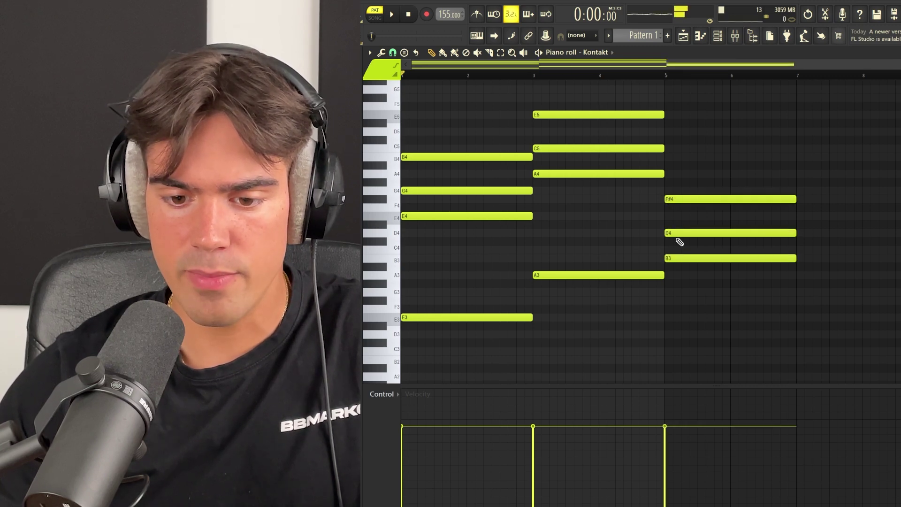
key("ctrl+z")
left_click(725, 234, "ctrl")
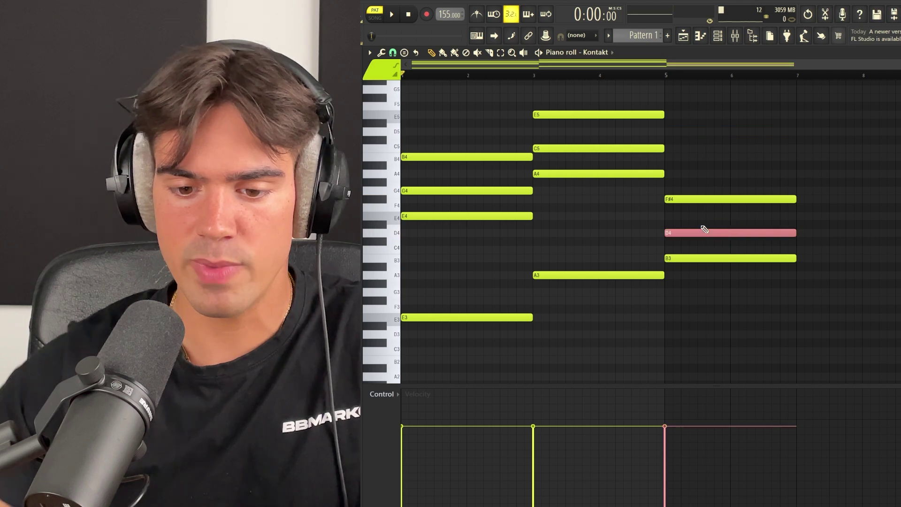
key("ctrl+Up")
key("ctrl+d")
left_click(689, 259, "ctrl")
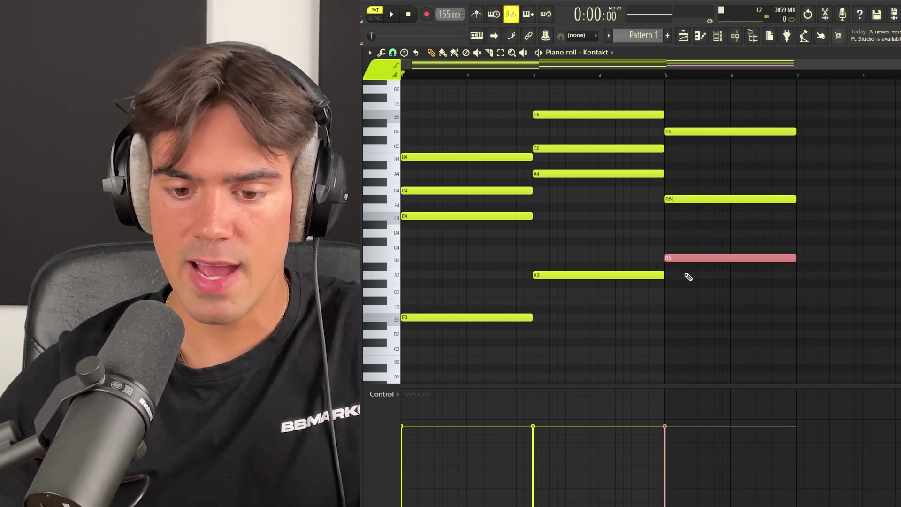
key("ctrl+Down")
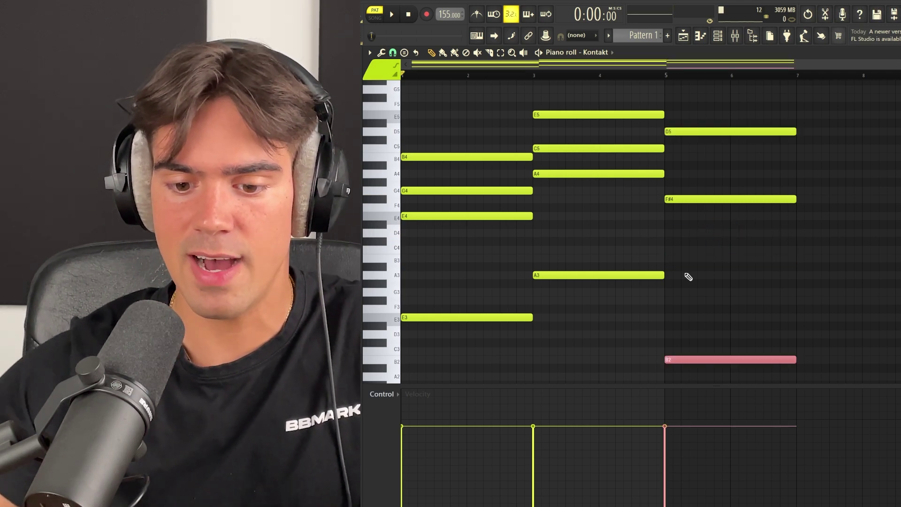
key("ctrl+d")
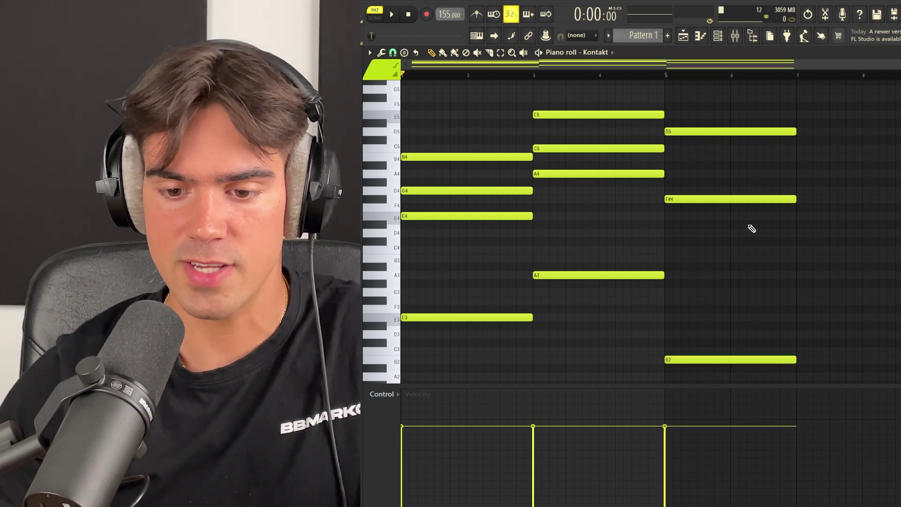
left_click_drag(662, 107, 535, 282)
left_click_drag(603, 275, 865, 274)
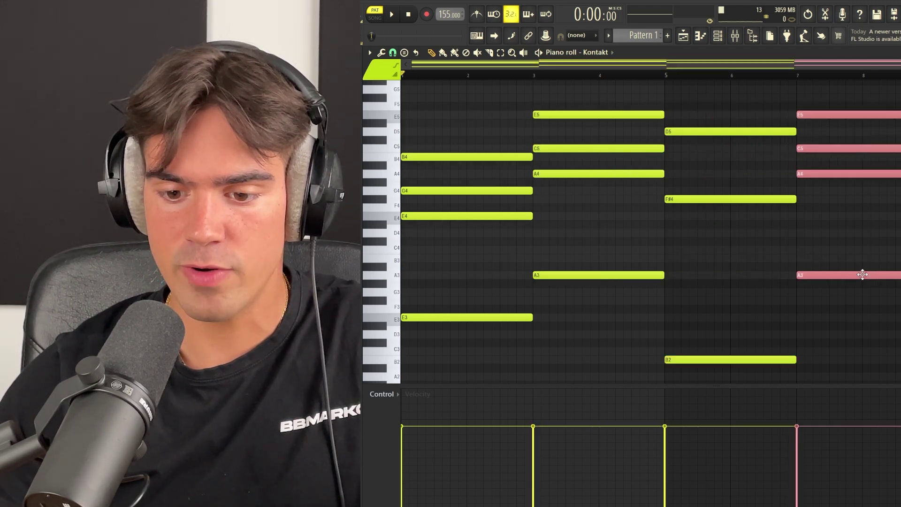
Apply a slight strum to every chord in the pattern
key("ctrl+a")
key("alt+s")
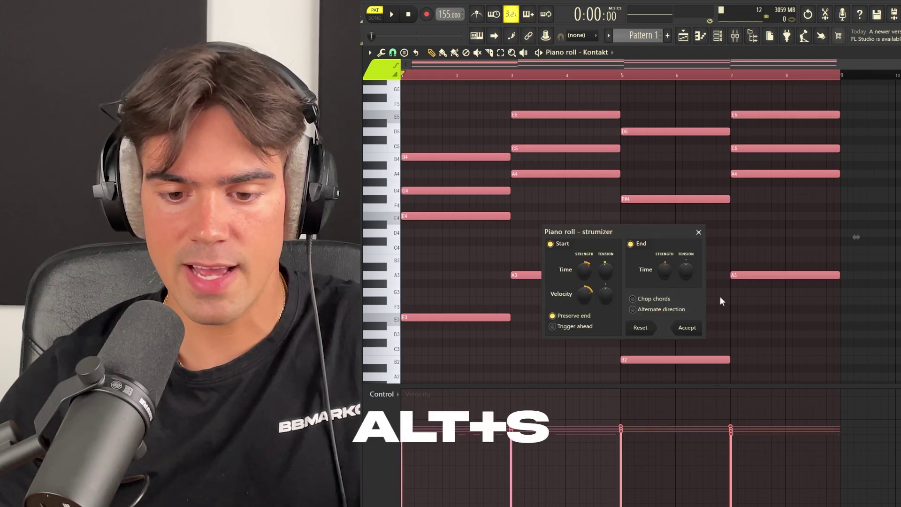
left_click(683, 328)
key("ctrl+d")
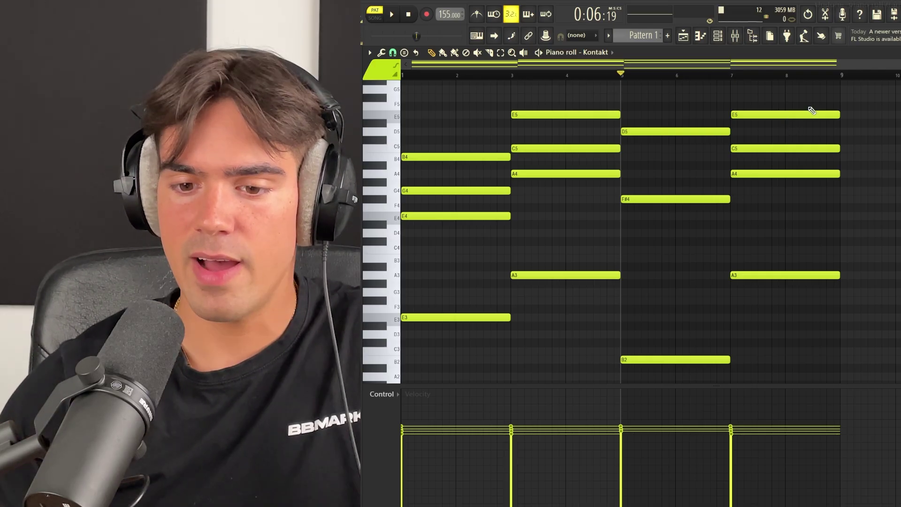
Lower the top E5 of the bar-7 chord an octave to E4
left_click(796, 115)
key("ctrl+Down")
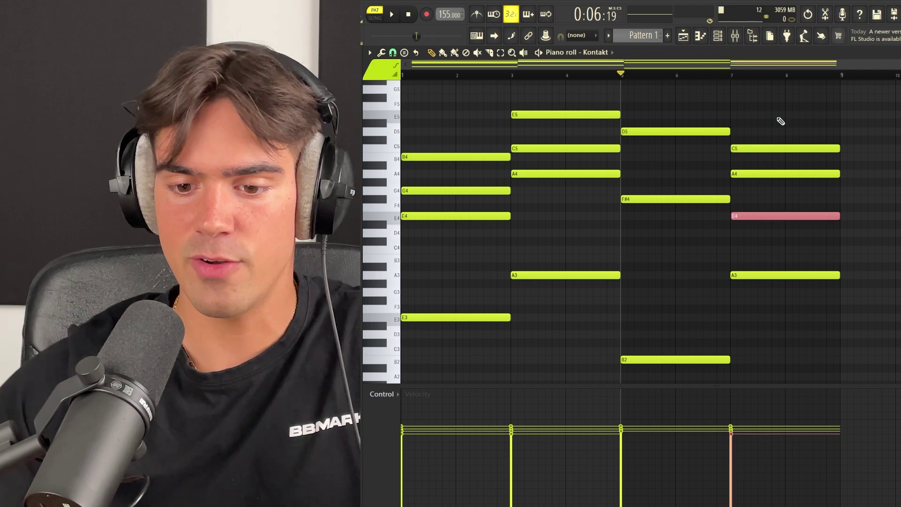
key("ctrl+d")
left_click_drag(507, 107, 585, 292)
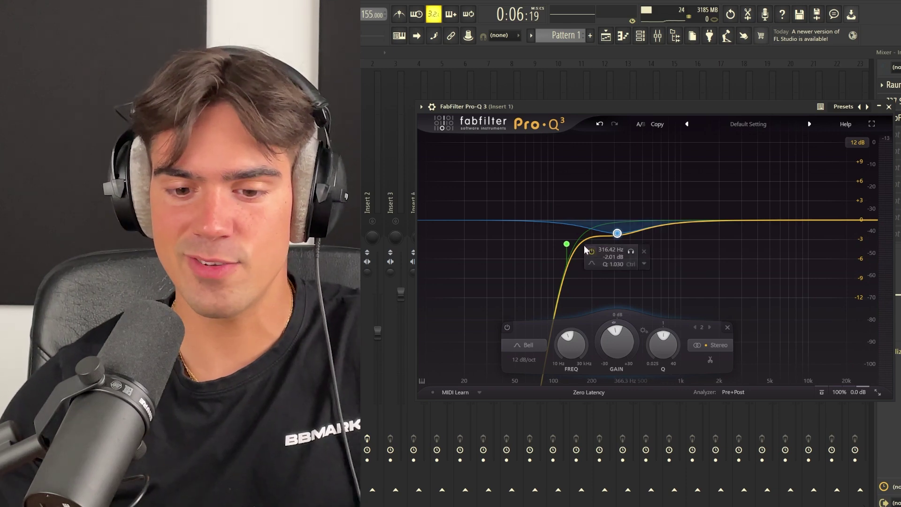
EQ the Insert 1 piano in Pro-Q 3 with a low cut and a −2 dB bell at 316 Hz
mouse_move(546, 278)
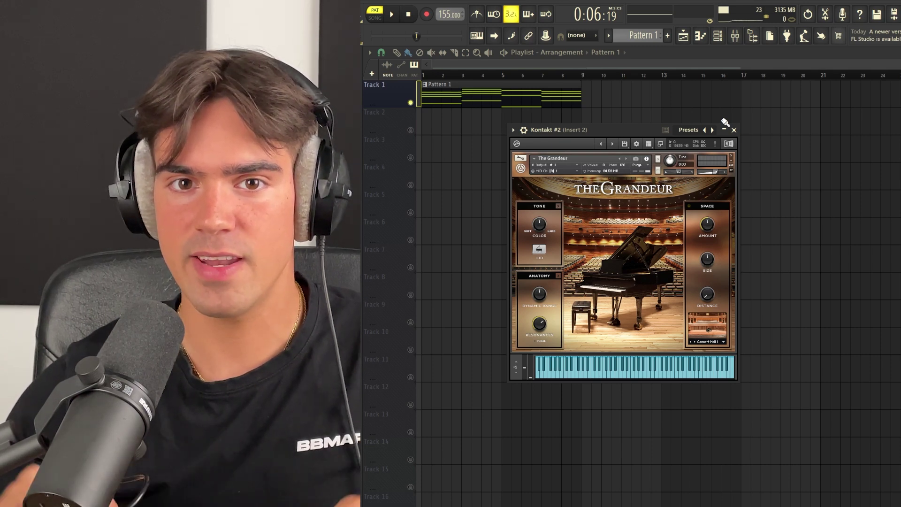
Open Kontakt #2's piano roll, showing the first piano's chords as ghost notes
key("F7")
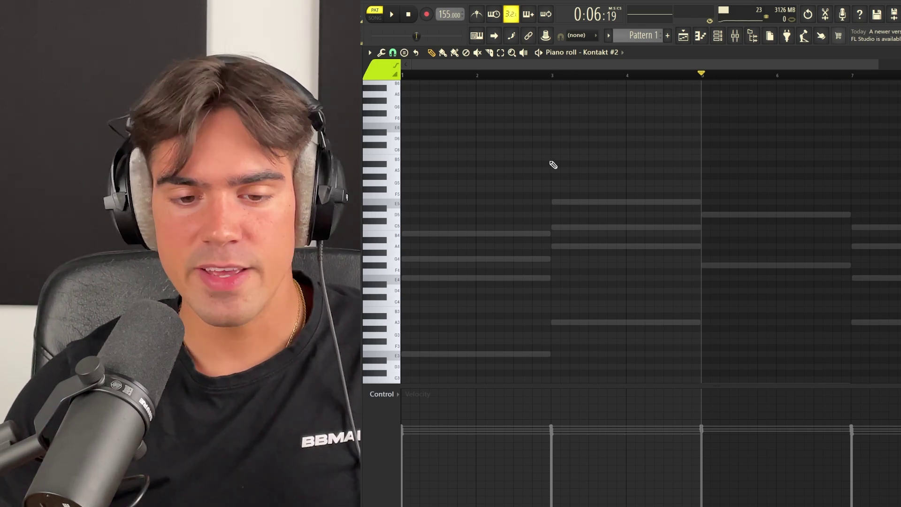
Enable typing-keyboard note input locked to root E, Minor Natural (Aeolian)
left_click(477, 36)
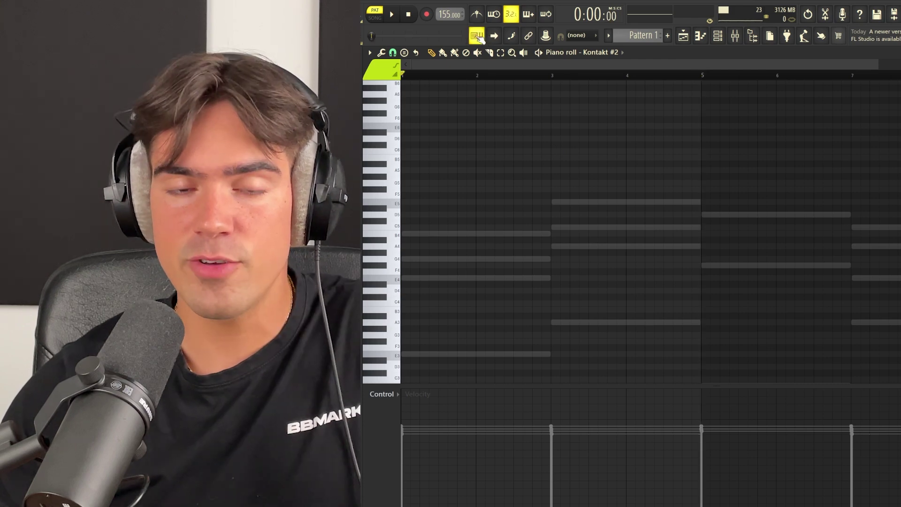
right_click(477, 35)
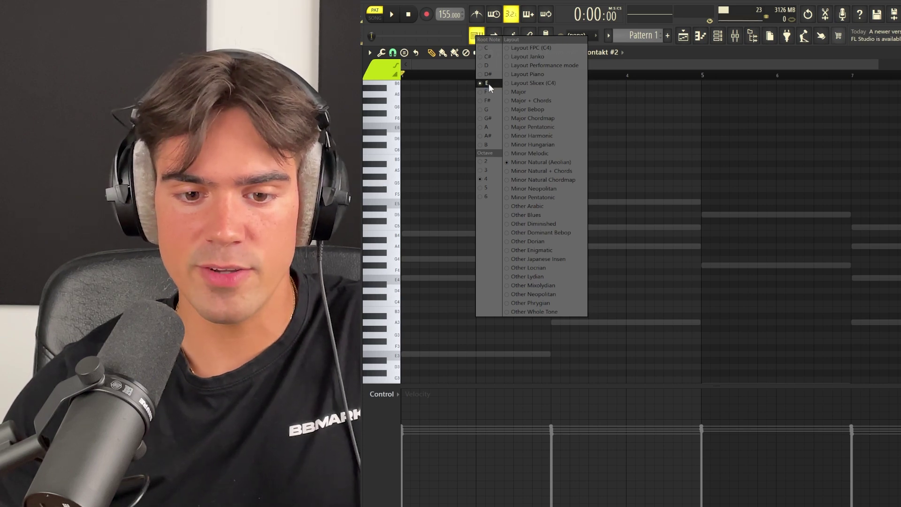
left_click(545, 162)
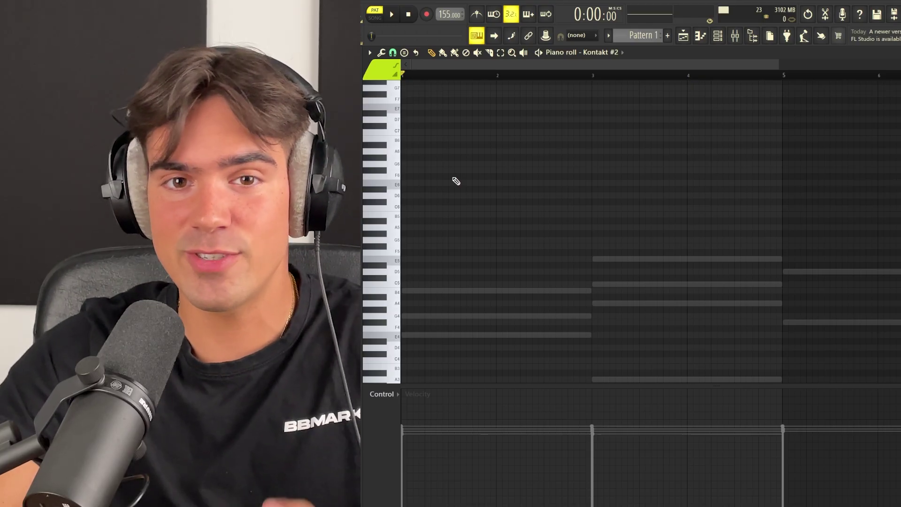
Record a high G6–E7 melody across bars 2–9 for Kontakt #2
key("space")
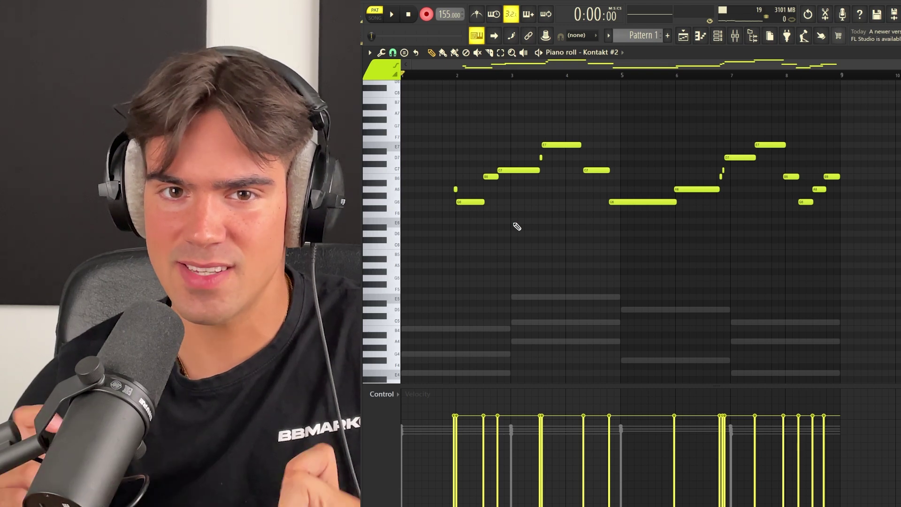
scroll(425, 114, "up", 1)
left_click_drag(425, 114, 559, 214)
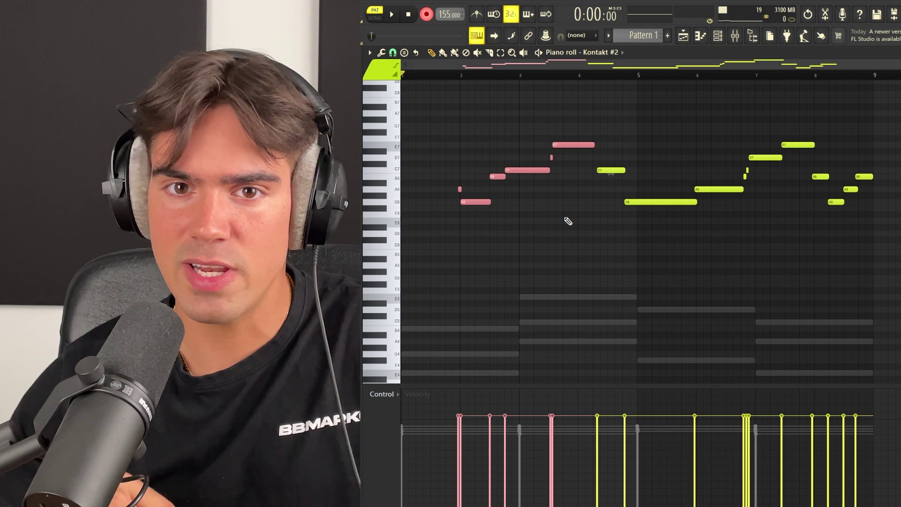
Adjust the melody notes, including the long B6, and enlarge the velocity lane
left_click(567, 221)
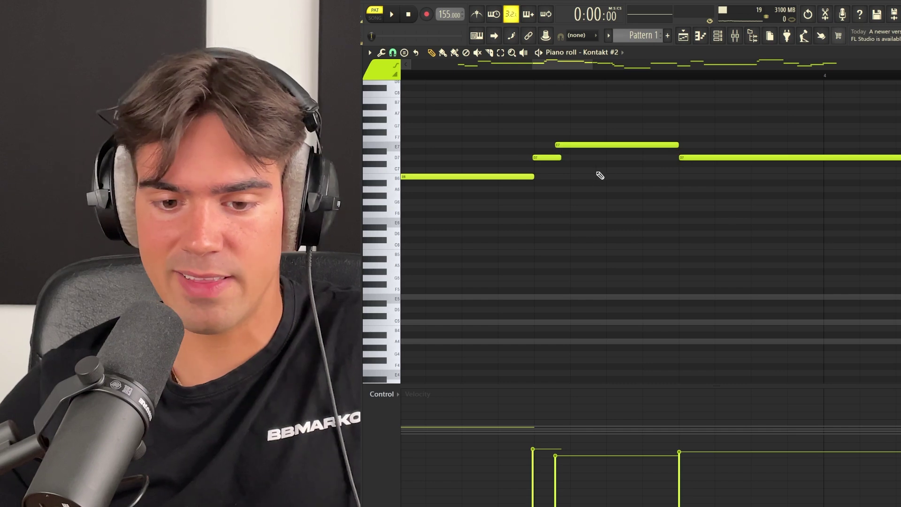
scroll(754, 201, "up", 3)
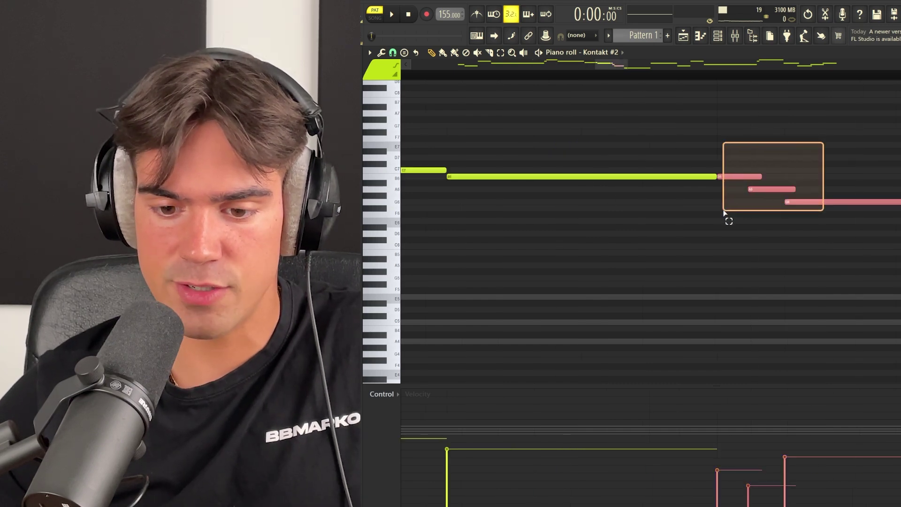
left_click_drag(724, 212, 670, 235)
scroll(629, 218, "down", 3)
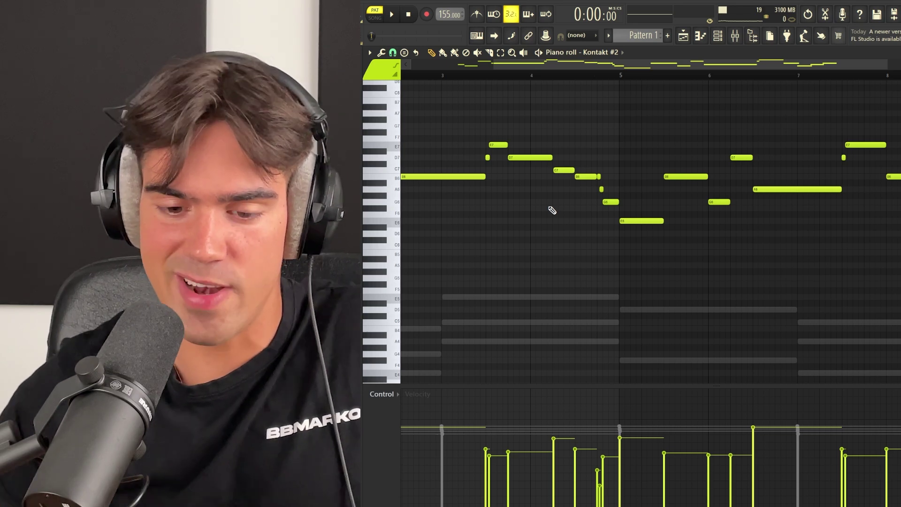
scroll(570, 206, "up", 3)
left_click_drag(643, 197, 618, 211)
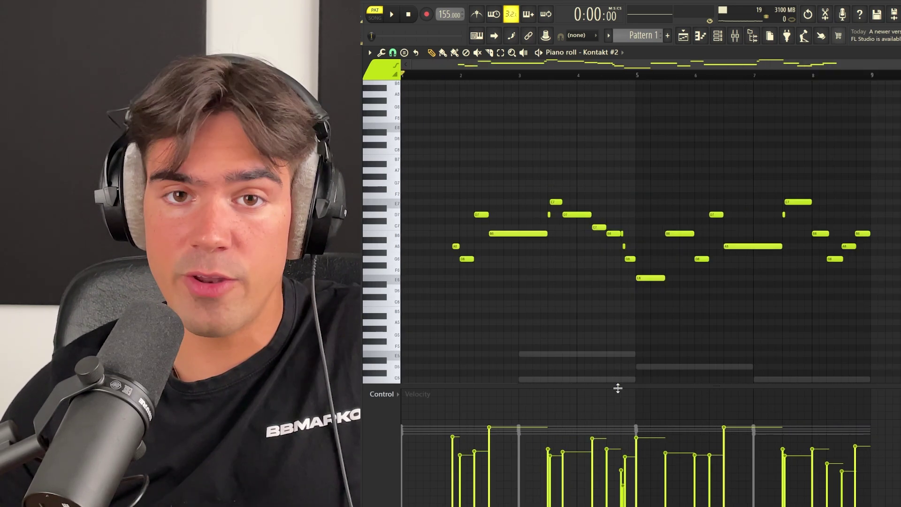
left_click_drag(617, 387, 636, 111)
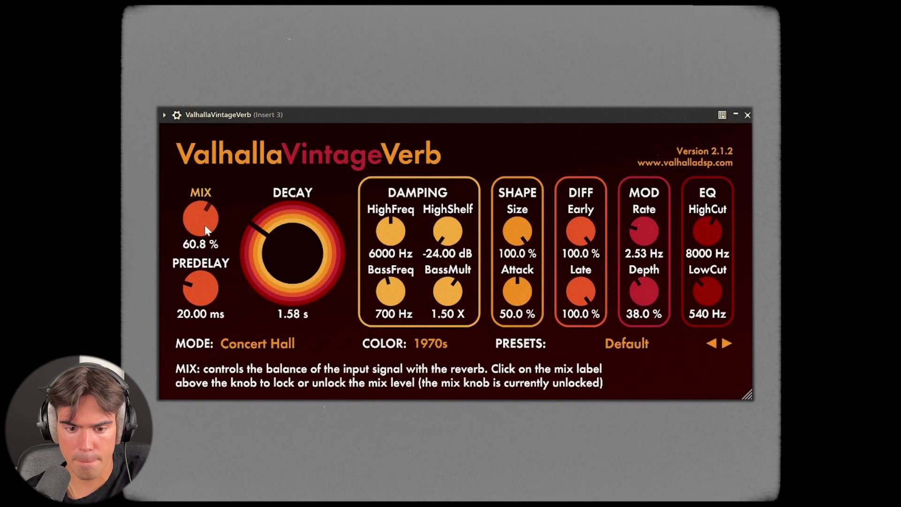
Lower the ValhallaVintageVerb mix to 42.4% and add a Pro-Q 3 low cut near 78 Hz
left_click_drag(205, 224, 204, 258)
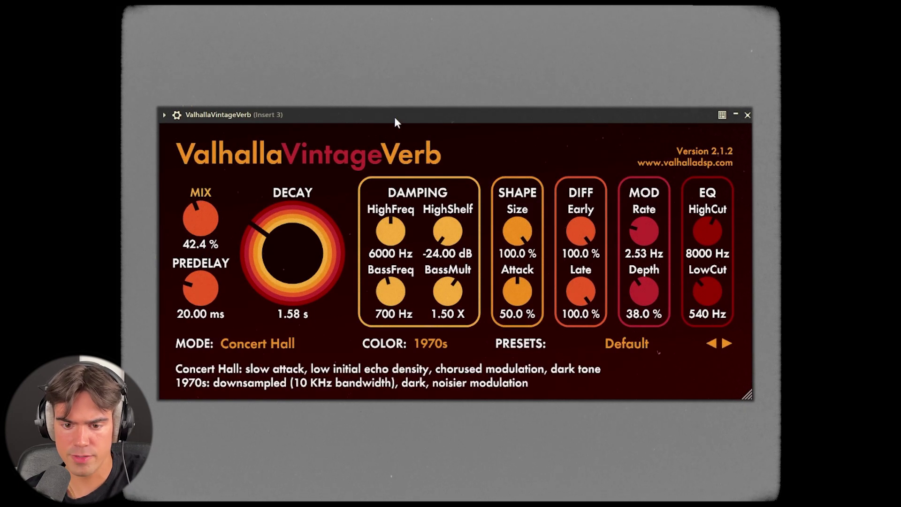
mouse_move(536, 244)
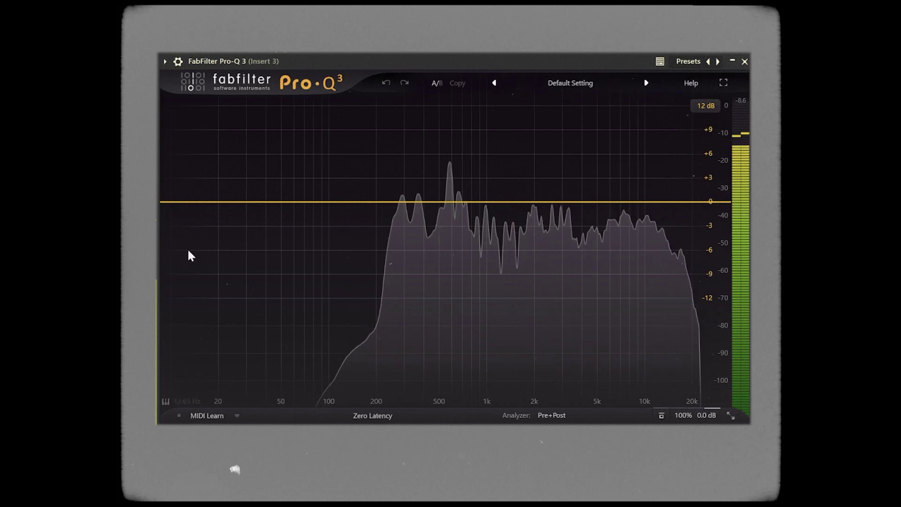
left_click_drag(207, 201, 311, 202)
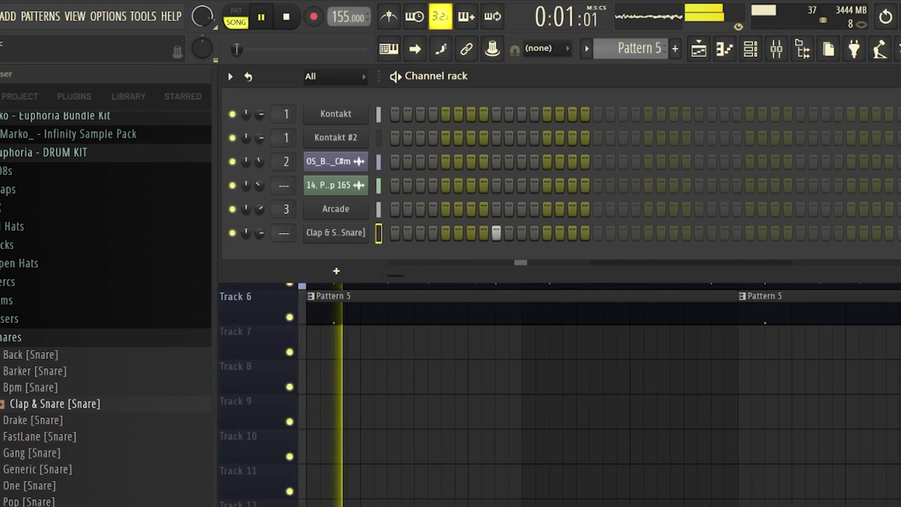
Place clap hits at steps 25, 41 and 57 across 64 steps and open the Clap & Snare piano roll
left_click(699, 232)
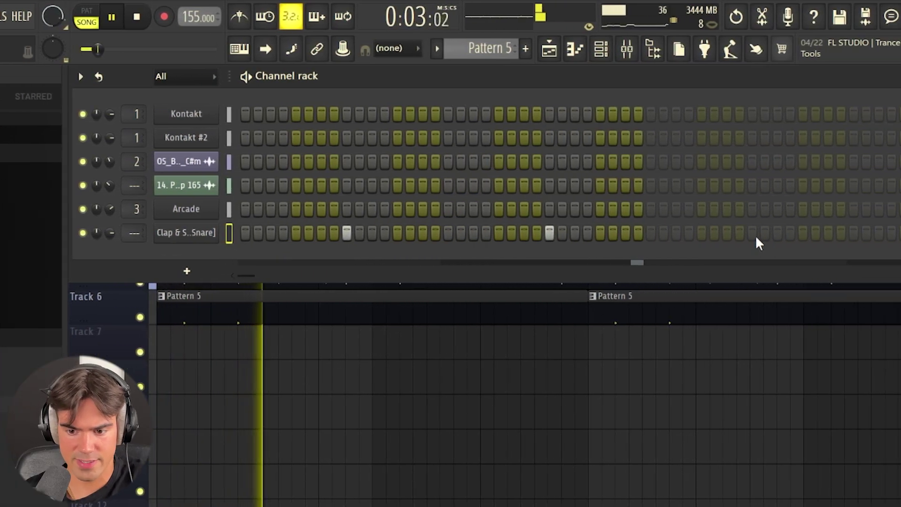
left_click(752, 232)
left_click(900, 232)
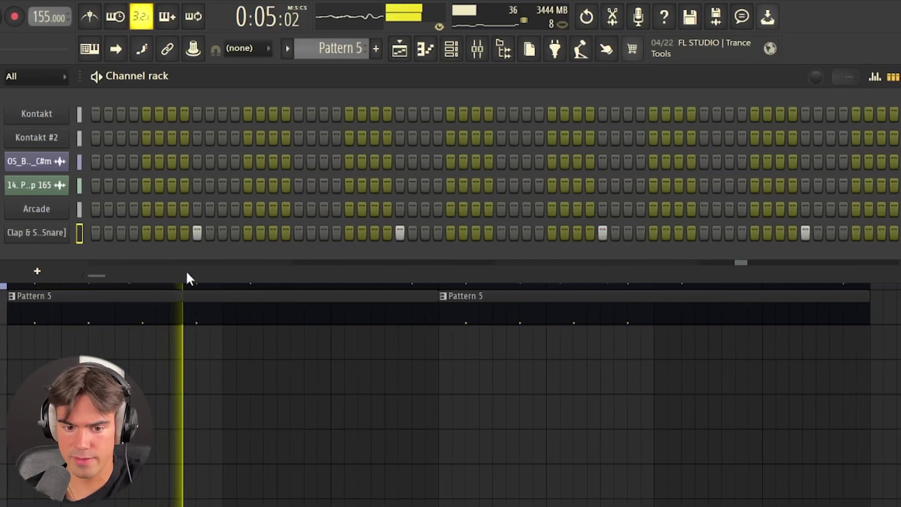
right_click(47, 233)
left_click(61, 239)
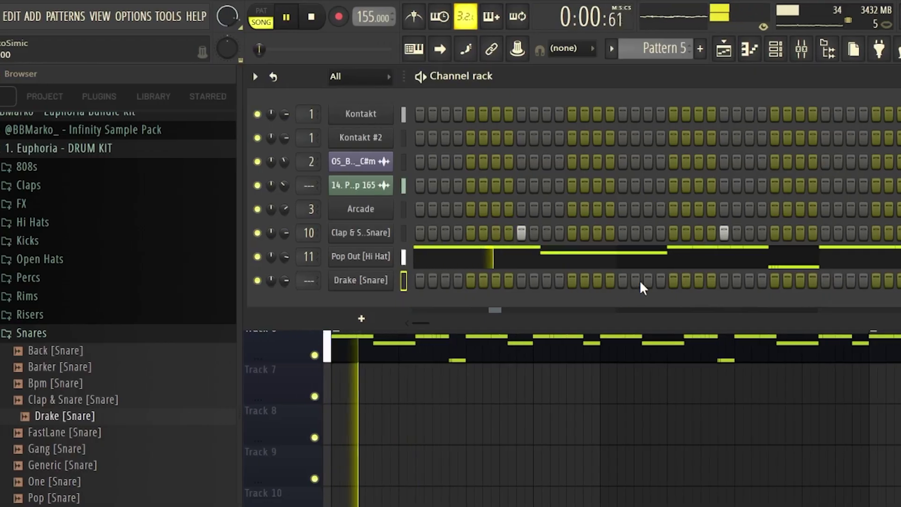
Add three Drake snare hits to the pattern's step sequencer
left_click(648, 280)
left_click(858, 280)
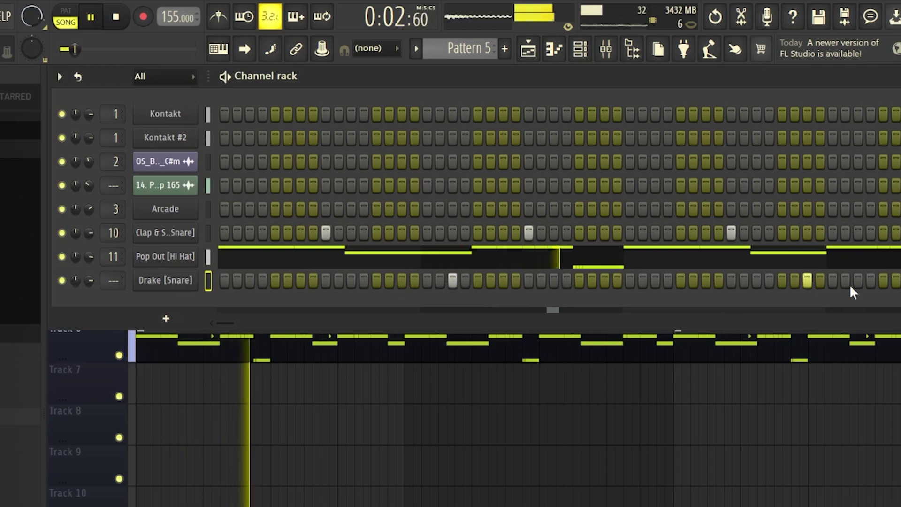
left_click(858, 280)
In the Drake snare piano roll, select a single snare note and move it to a new position
right_click(188, 280)
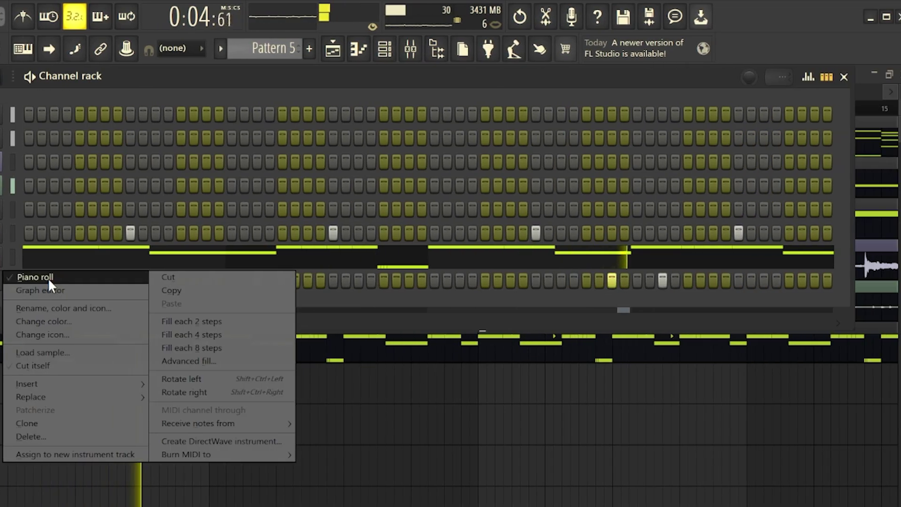
left_click(49, 280)
key("ctrl+a")
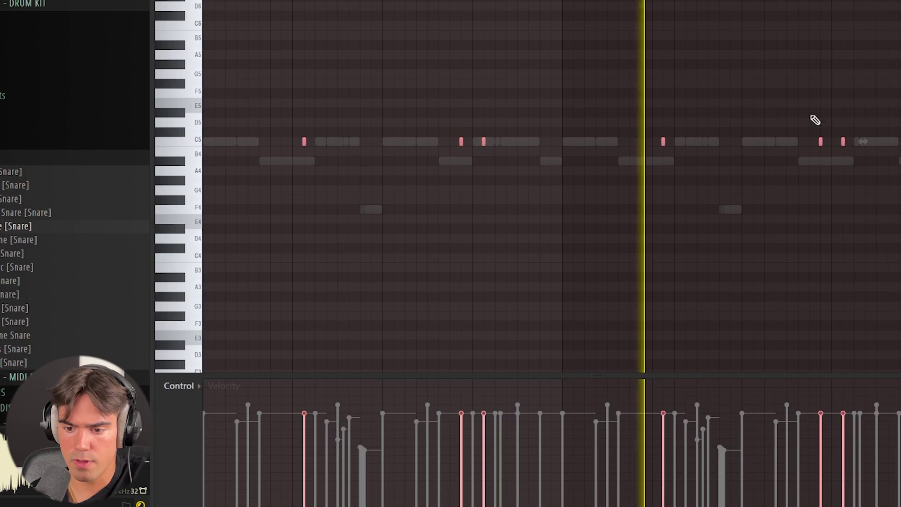
left_click_drag(870, 117, 894, 199)
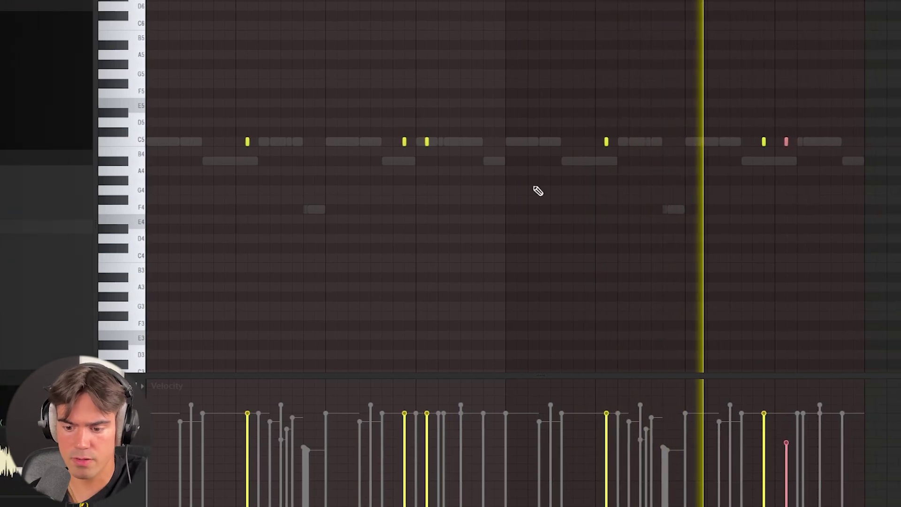
left_click(455, 141)
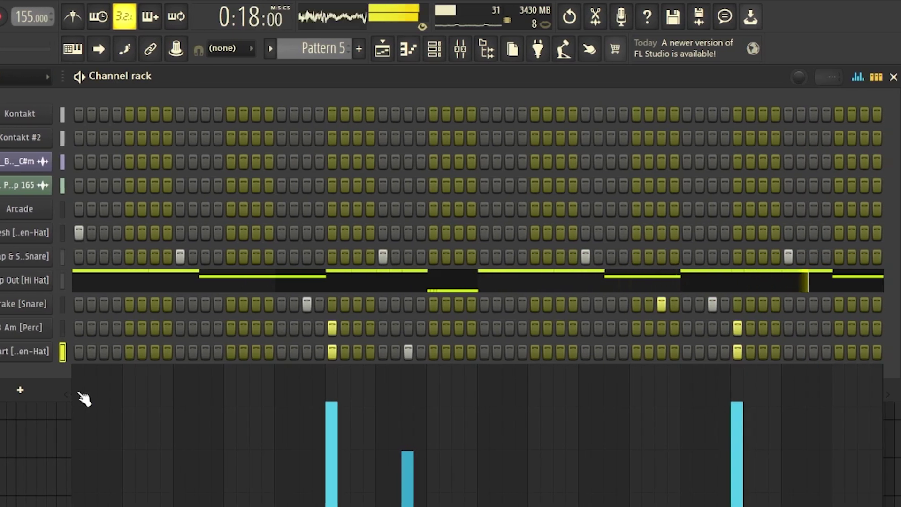
Bring up the piano roll of the Start open-hat channel
right_click(89, 354)
left_click(112, 375)
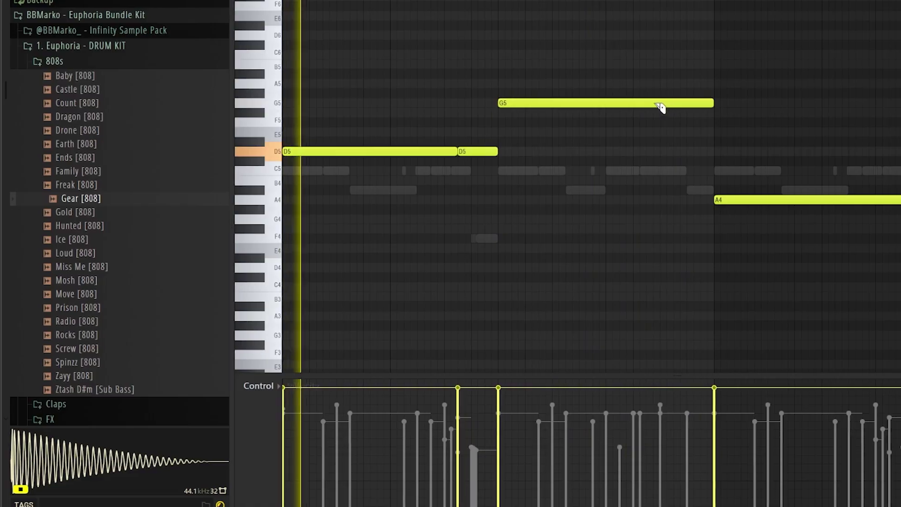
Split the G5 808 note in two, then select the A4 and last G5 notes
left_click(652, 104)
left_click(657, 103)
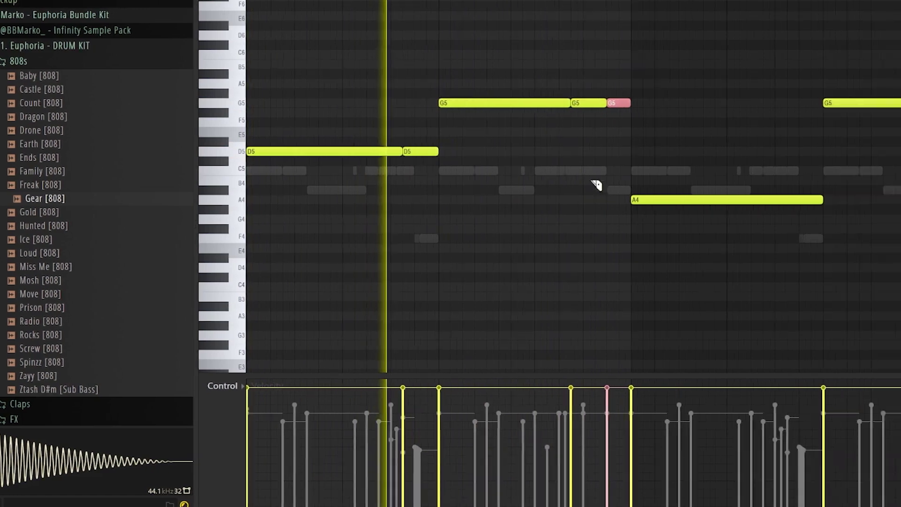
scroll(561, 189, "down", 2)
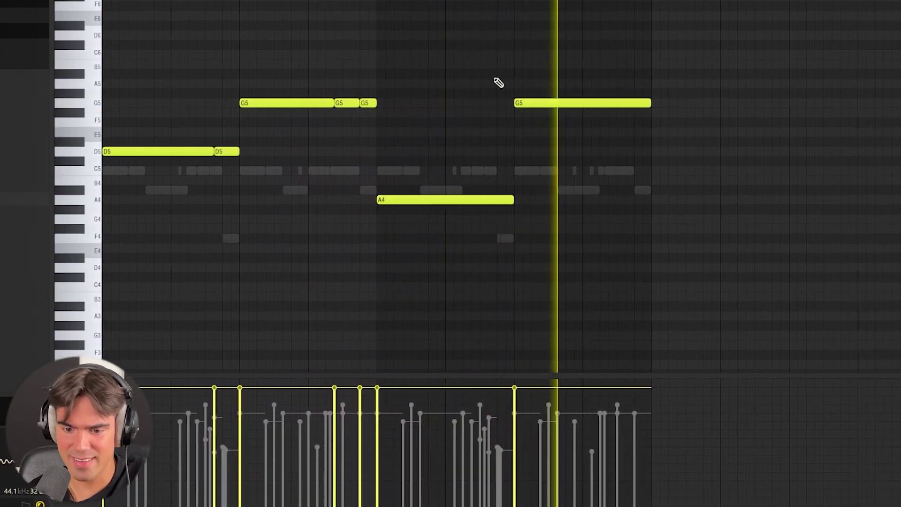
left_click_drag(438, 70, 573, 235)
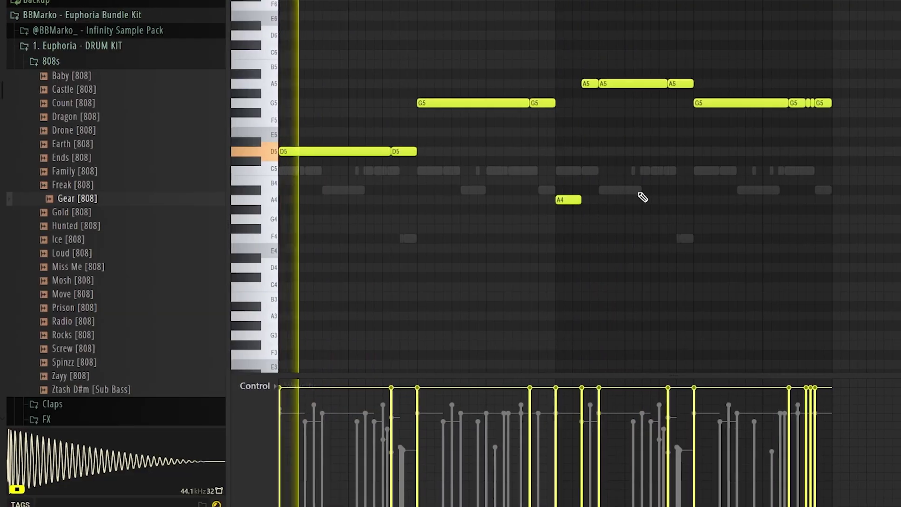
scroll(452, 84, "up", 2)
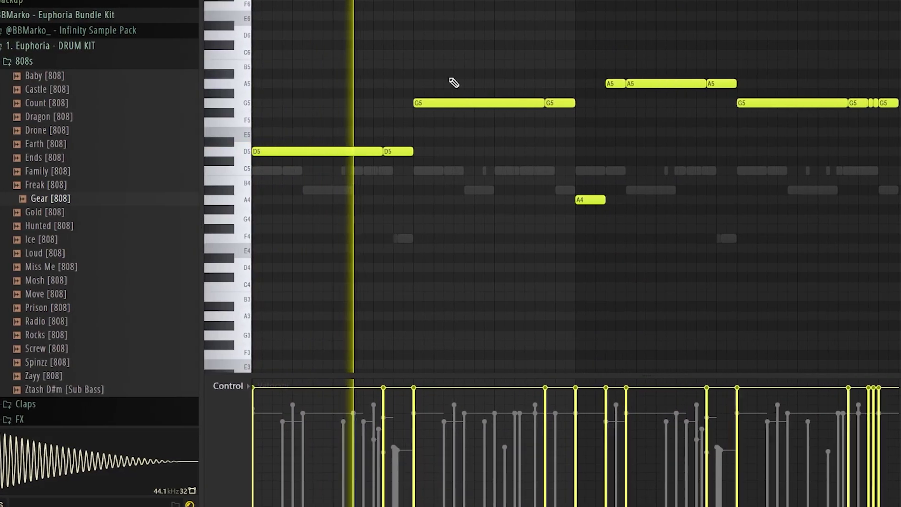